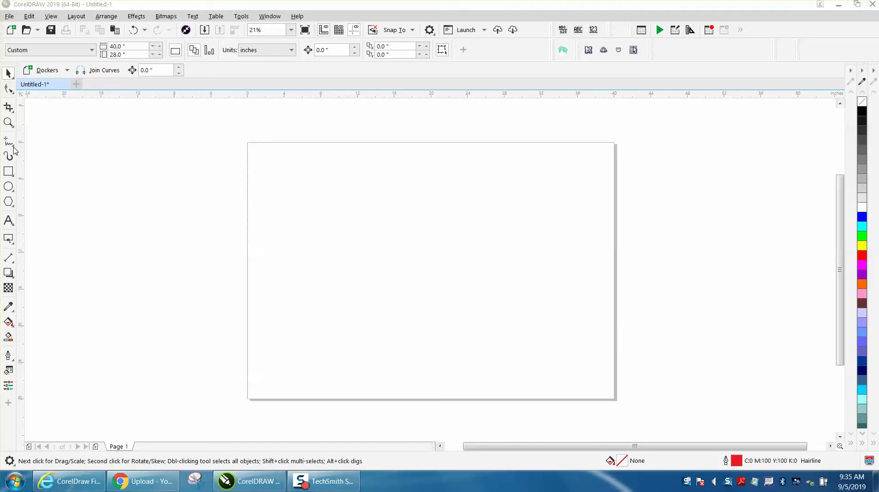
Step: Draw a thin slanted straight line across the upper page with the 2-Point Line tool
left_click(13, 147)
left_click(41, 156)
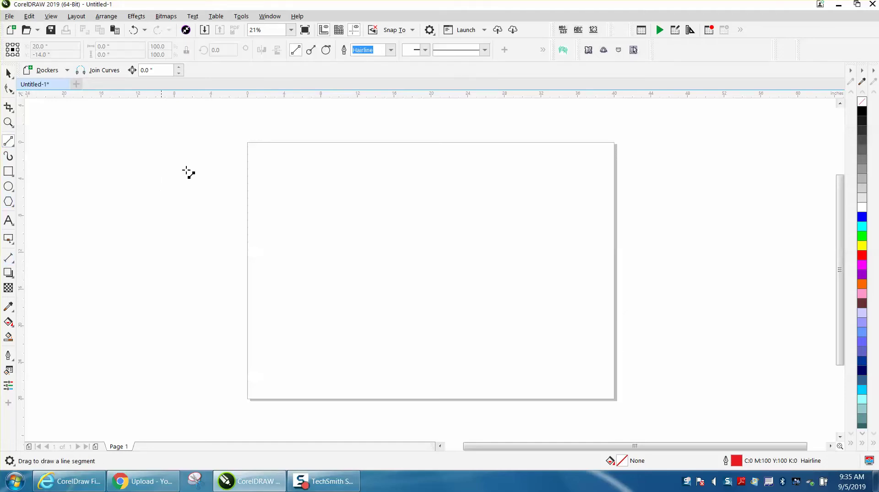
left_click_drag(269, 181, 438, 192)
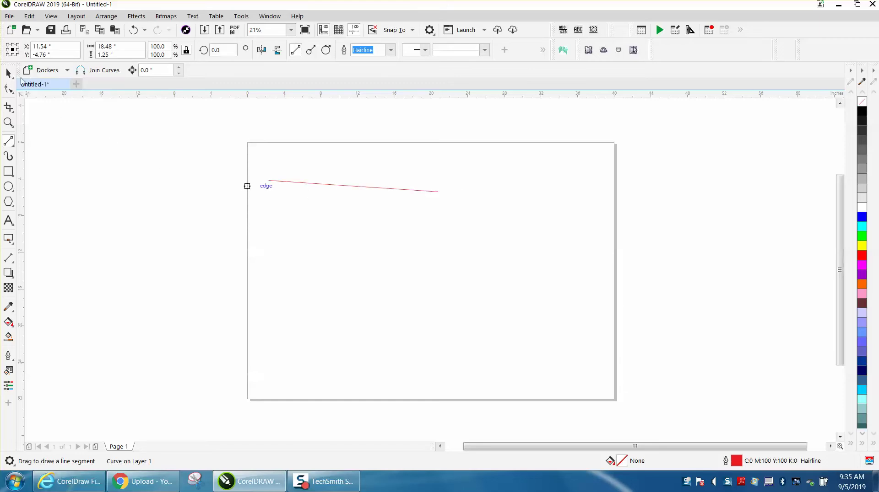
key("space")
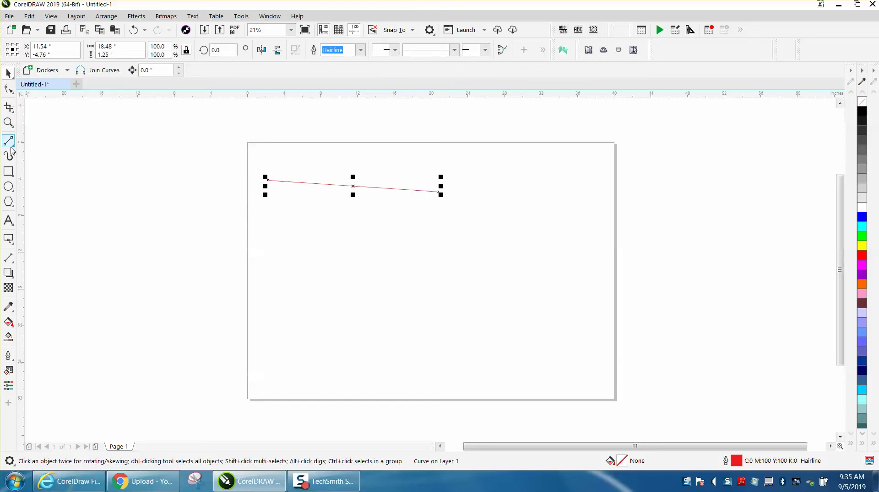
left_click(9, 259)
Step: Add a dimension measuring the slanted line, placed just below it
left_click_drag(269, 181, 438, 192)
left_click(409, 216)
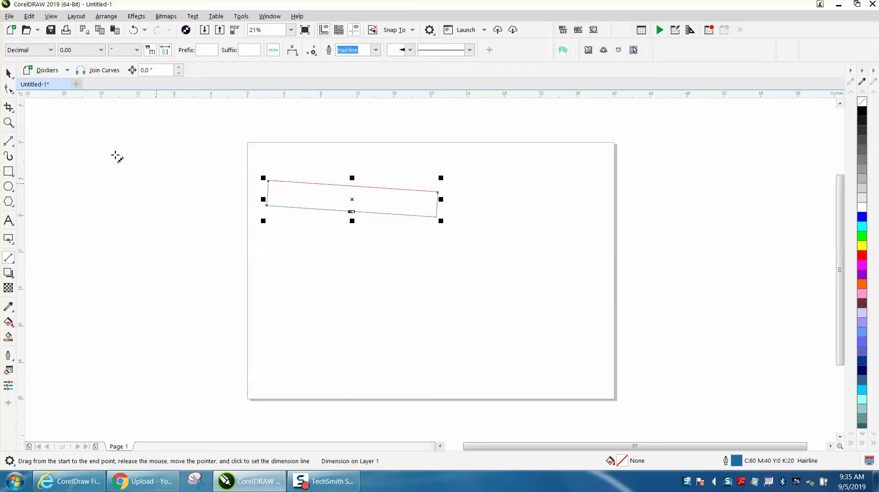
left_click(8, 73)
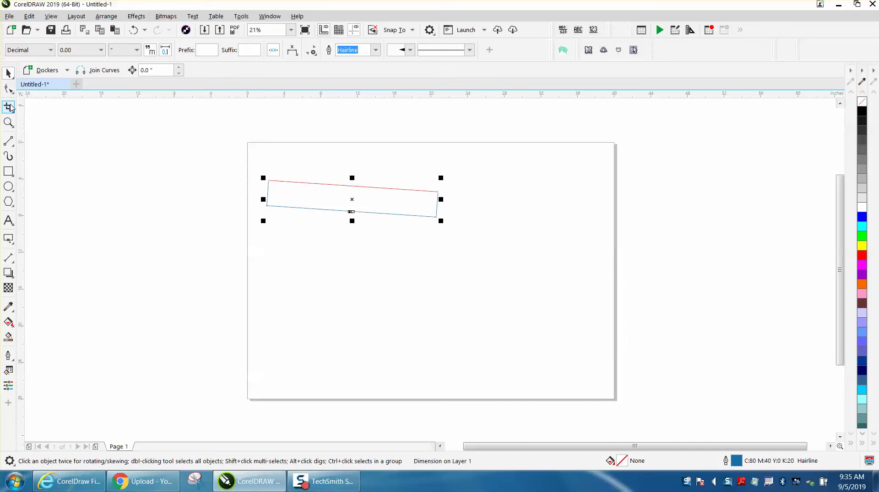
Step: Delete the test dimension and the red line, leaving the page blank
left_click_drag(232, 146, 435, 256)
key("Delete")
left_click(425, 191)
key("Delete")
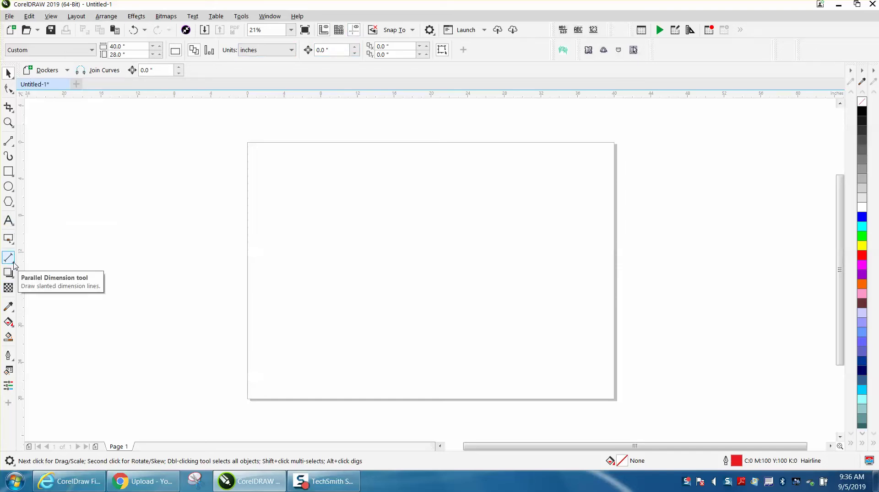
right_click(14, 266)
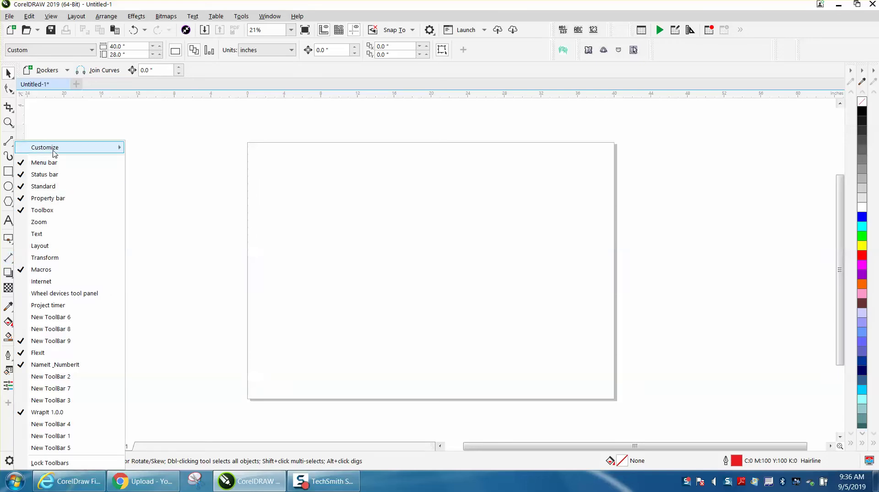
mouse_move(55, 147)
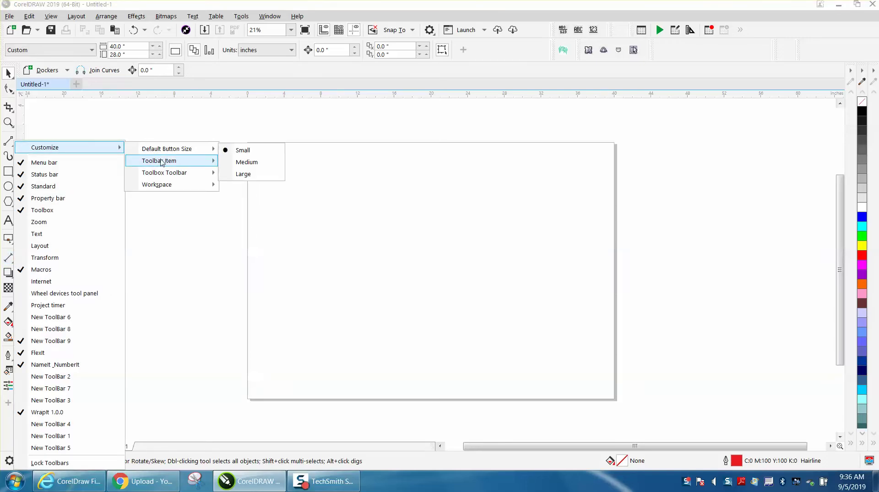
mouse_move(161, 162)
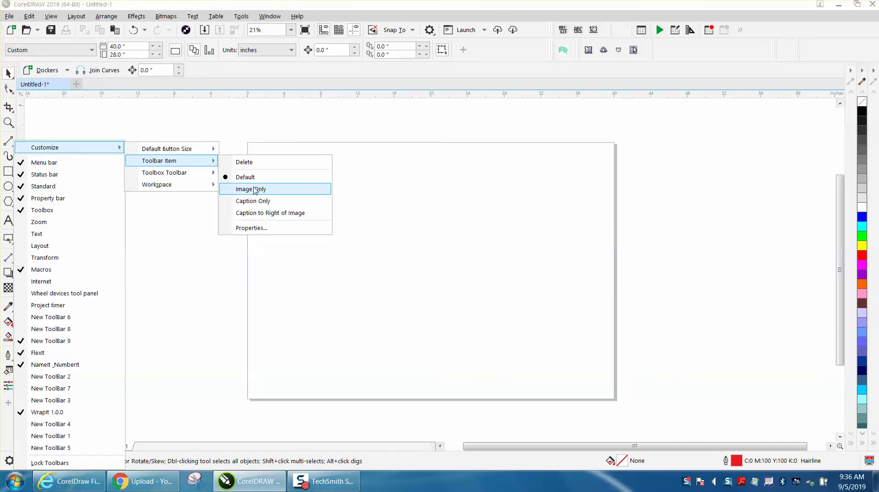
left_click(255, 203)
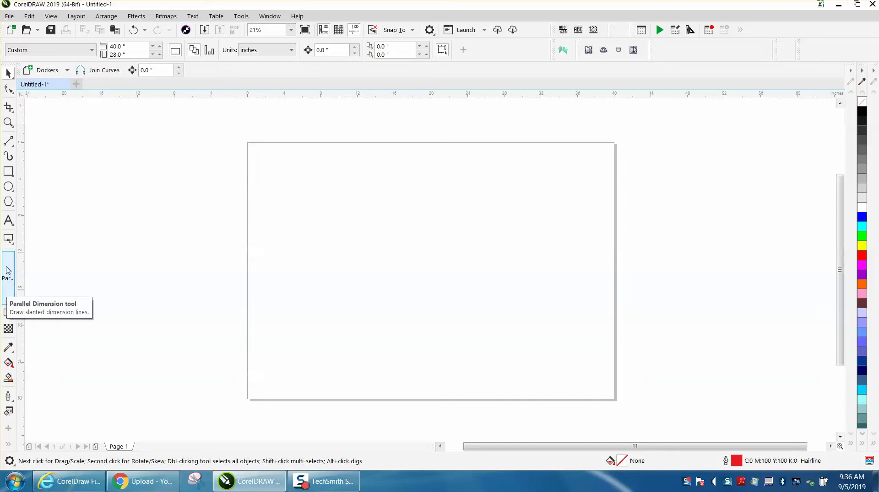
right_click(8, 271)
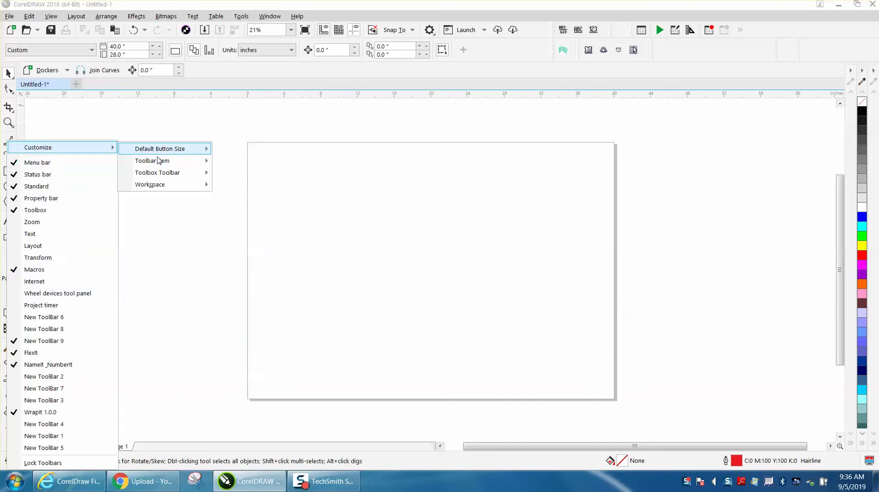
mouse_move(160, 162)
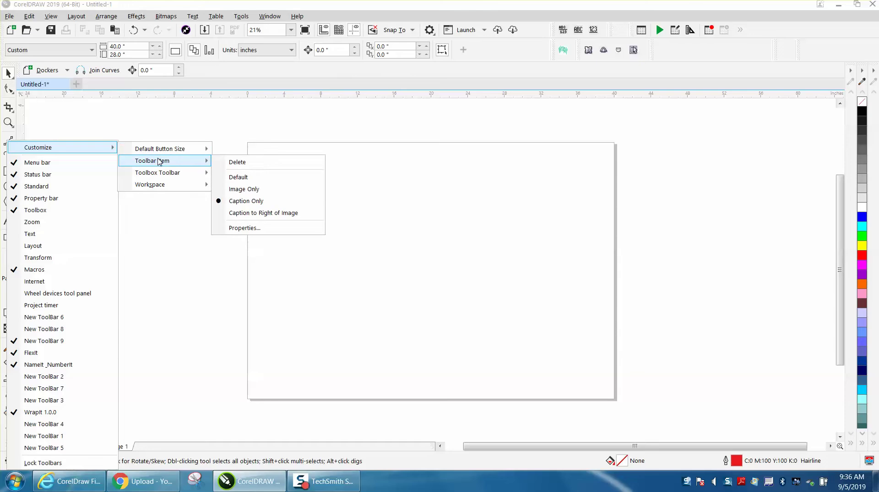
left_click(236, 189)
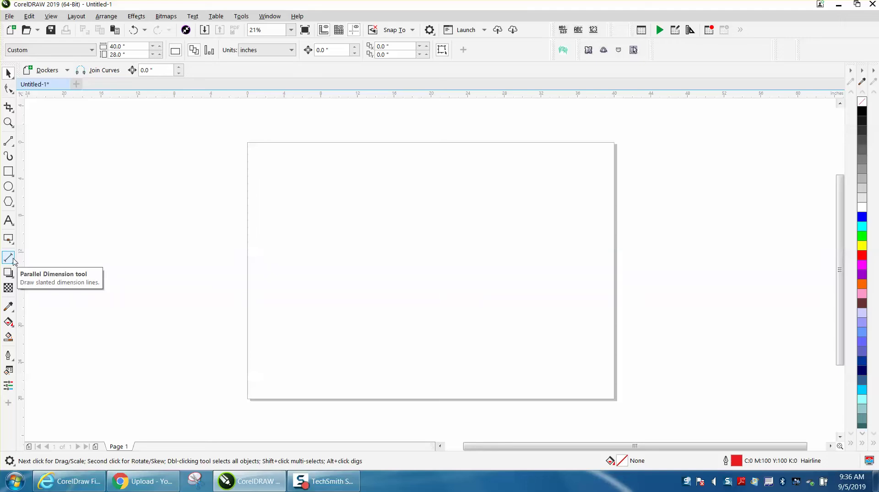
Step: Move the Parallel Dimension tool from the toolbox onto the top toolbar
left_click_drag(13, 262, 208, 74)
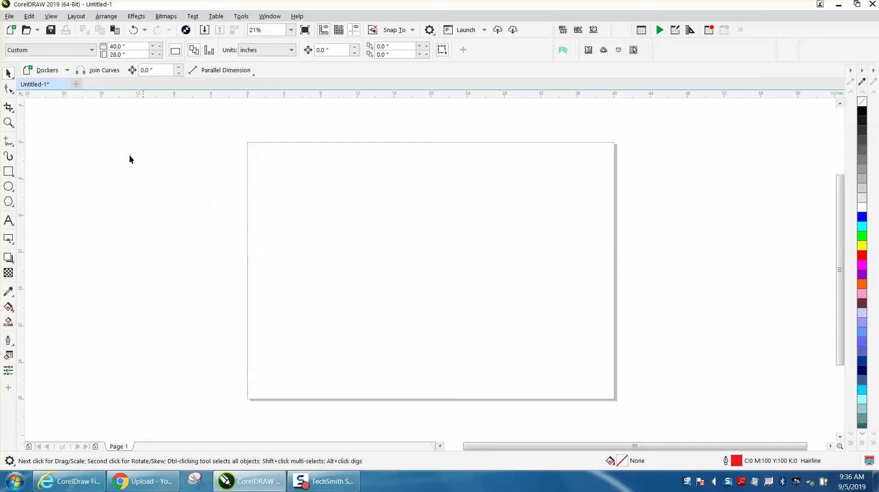
left_click(9, 239)
left_click(91, 198)
Step: Open the Join Curves docker from the Dockers menu, then close it
left_click(45, 72)
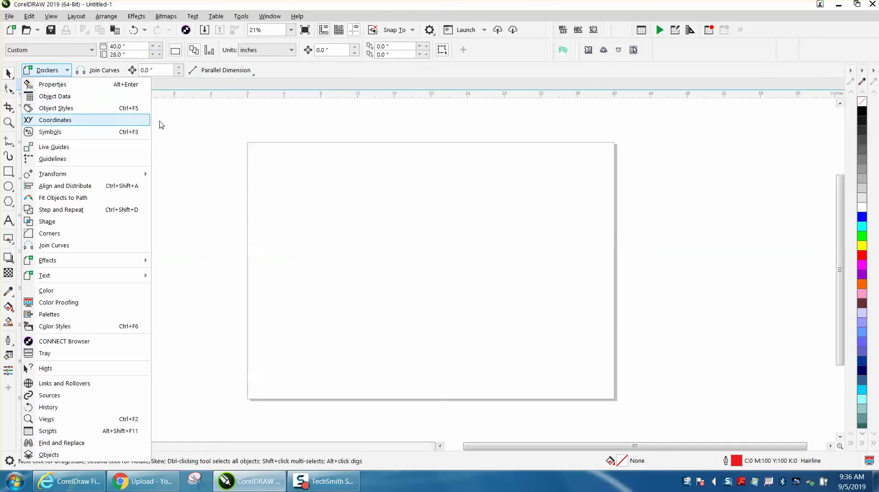
left_click(104, 73)
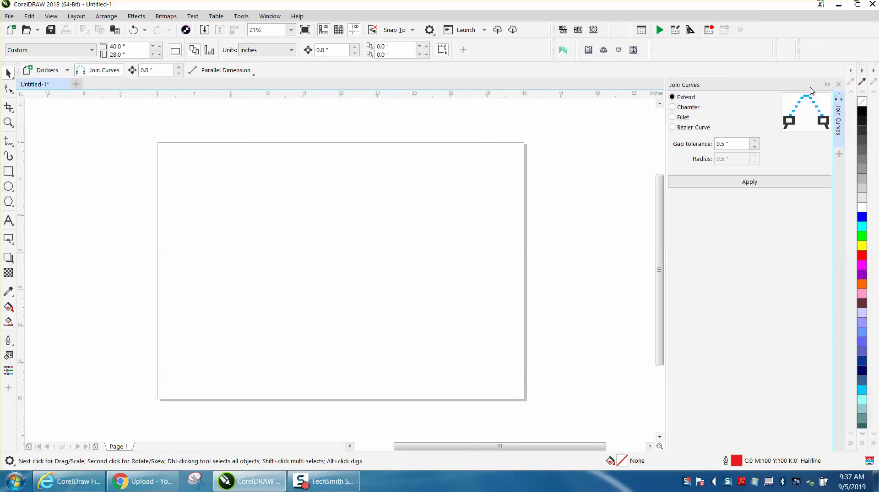
left_click(838, 85)
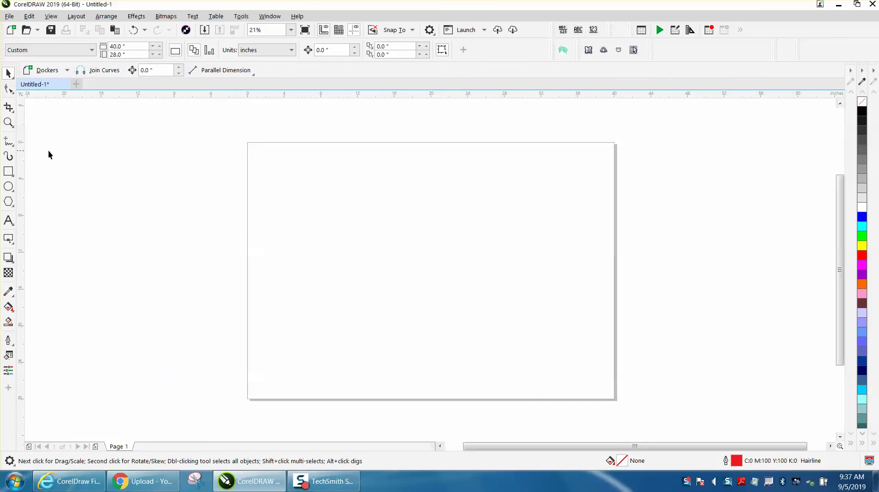
left_click(10, 173)
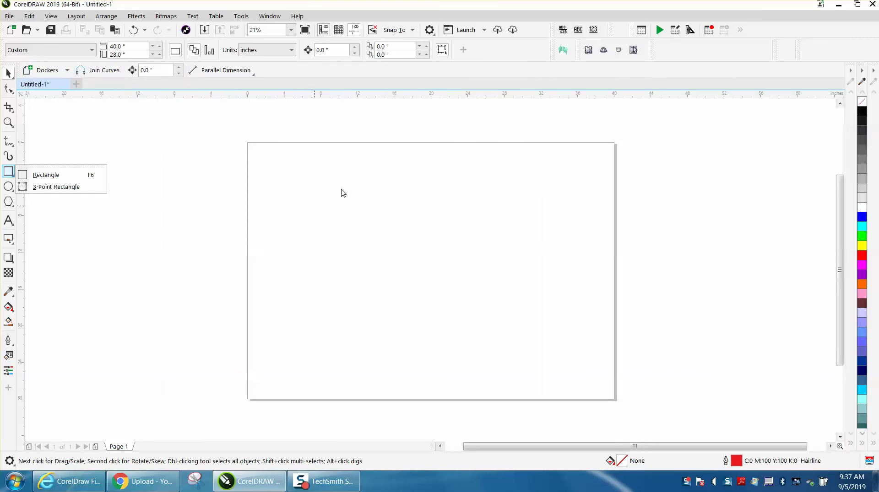
Step: Draw two overlapping squares near the page centre and weld them into one stepped outline
left_click(343, 193)
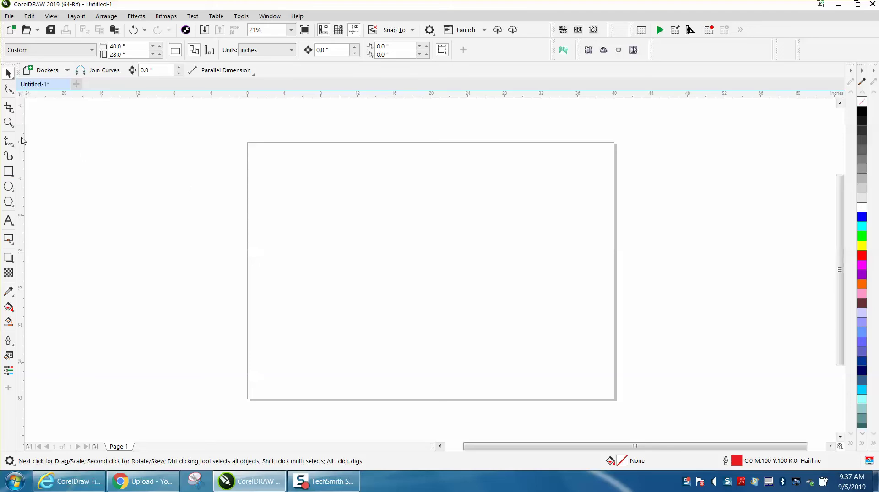
left_click(8, 171)
left_click_drag(361, 183, 432, 264)
left_click_drag(463, 219, 399, 283)
key("space")
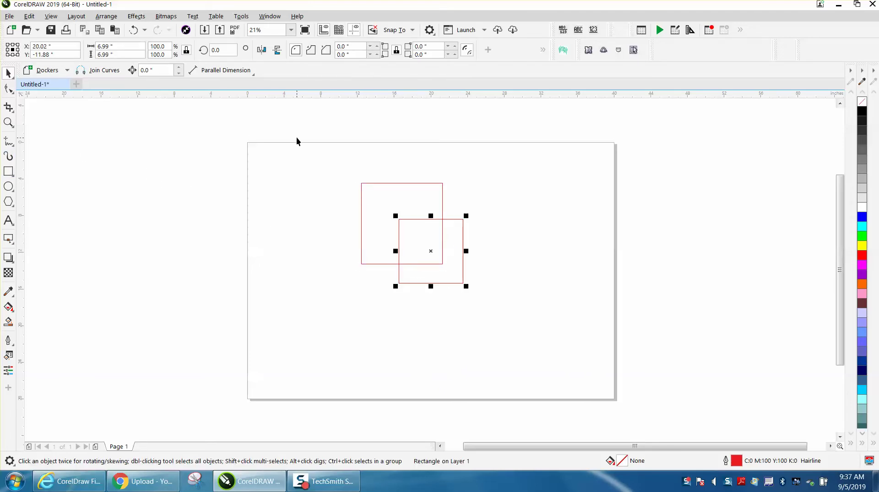
left_click_drag(321, 161, 561, 328)
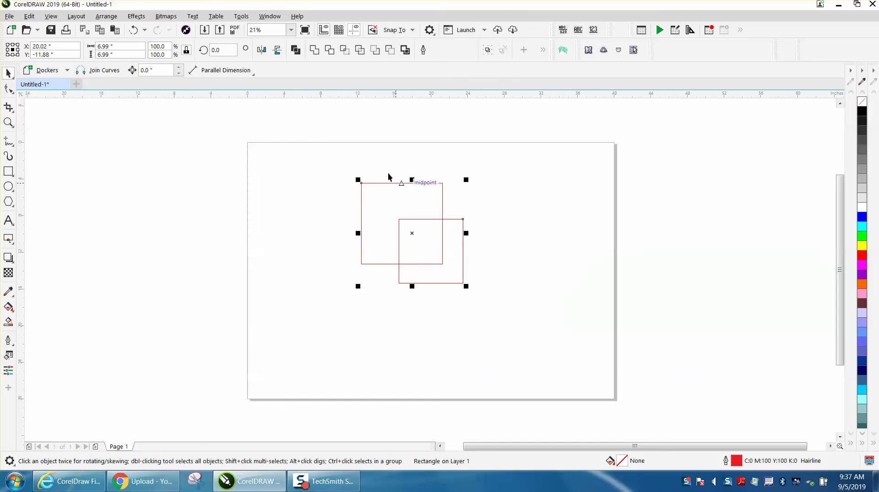
left_click(317, 52)
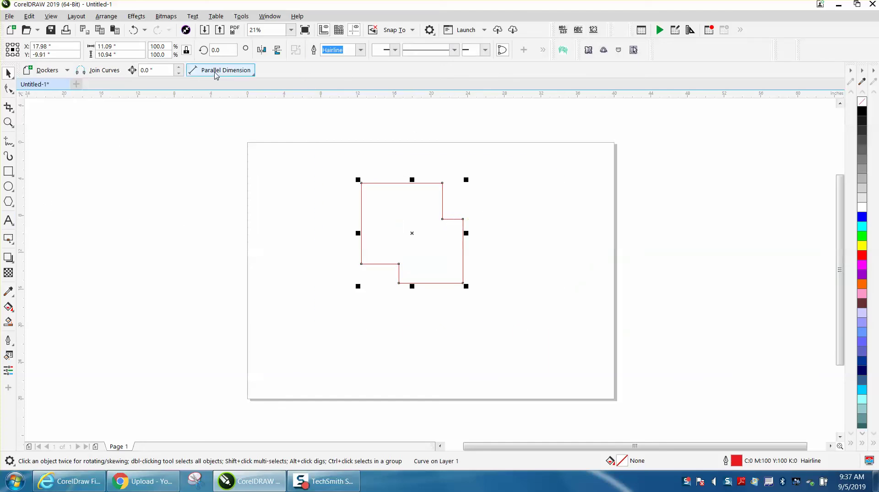
Step: Zoom to the notch and add a 2.25" parallel dimension above its short top edge
left_click(255, 77)
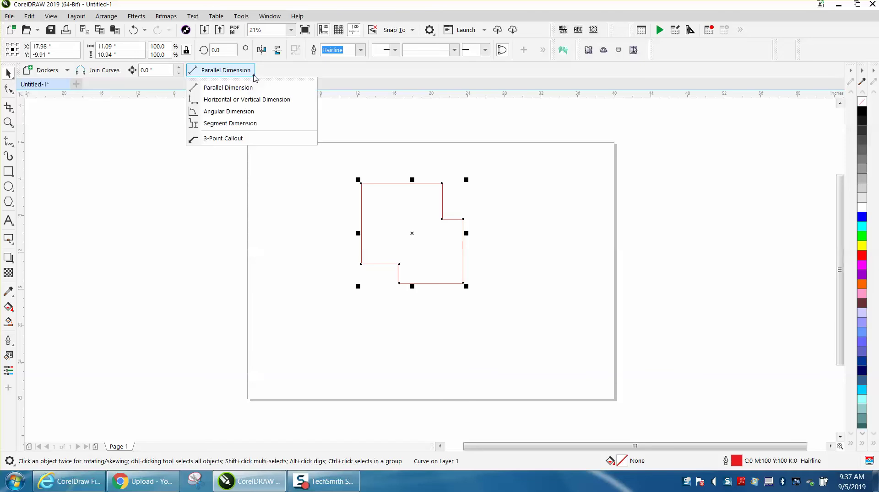
left_click(243, 87)
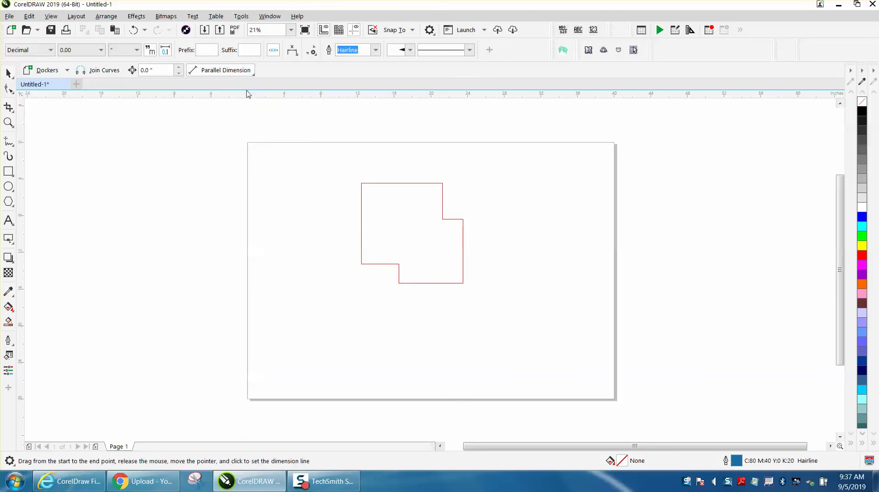
left_click(8, 123)
left_click_drag(409, 198, 543, 269)
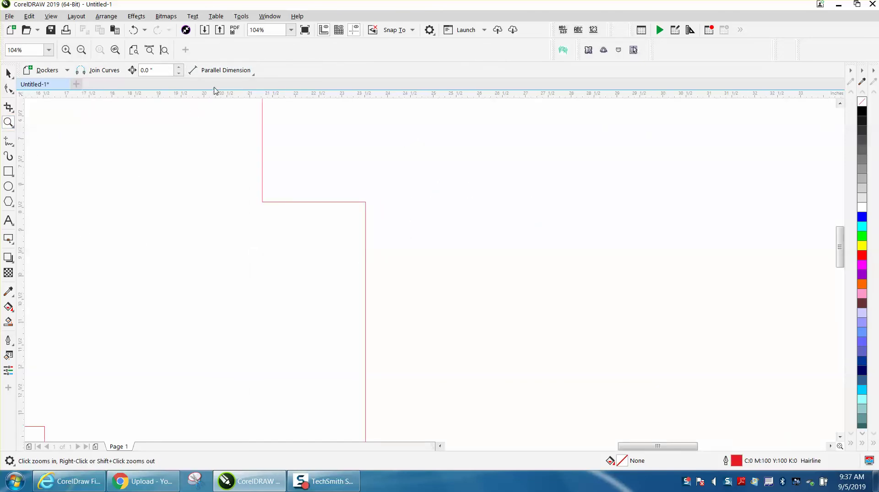
left_click(222, 71)
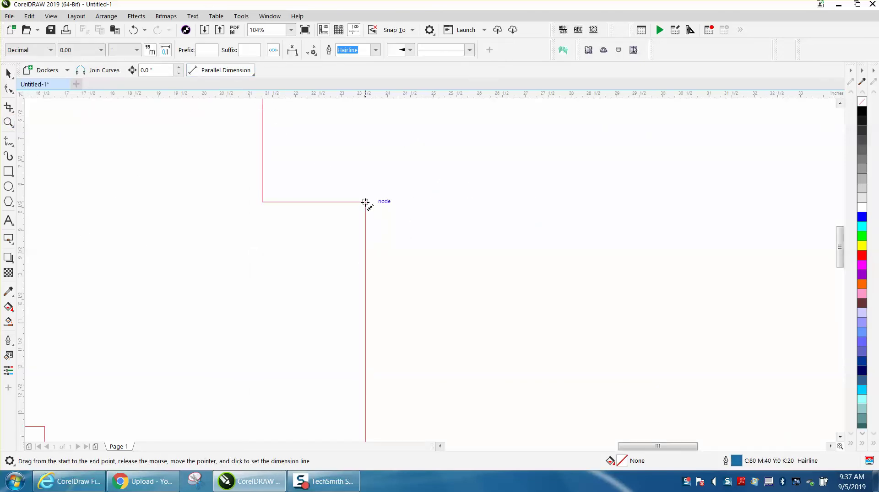
left_click_drag(366, 202, 263, 202)
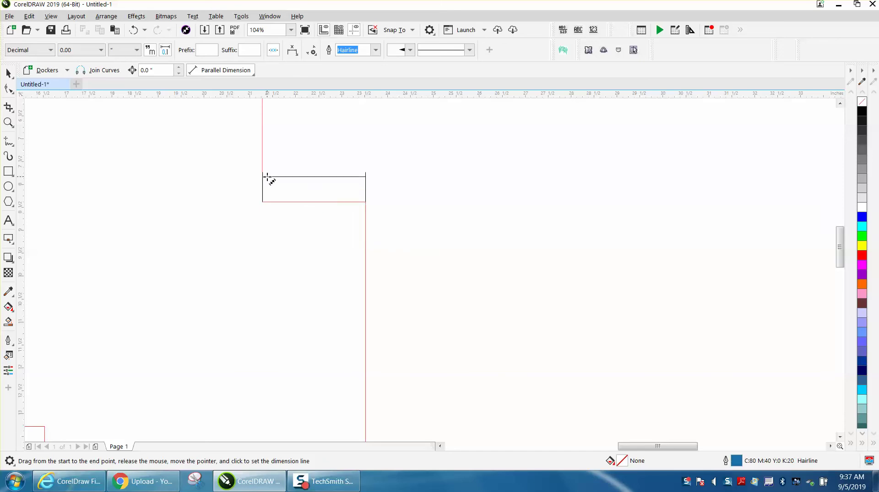
left_click(269, 177)
left_click(9, 73)
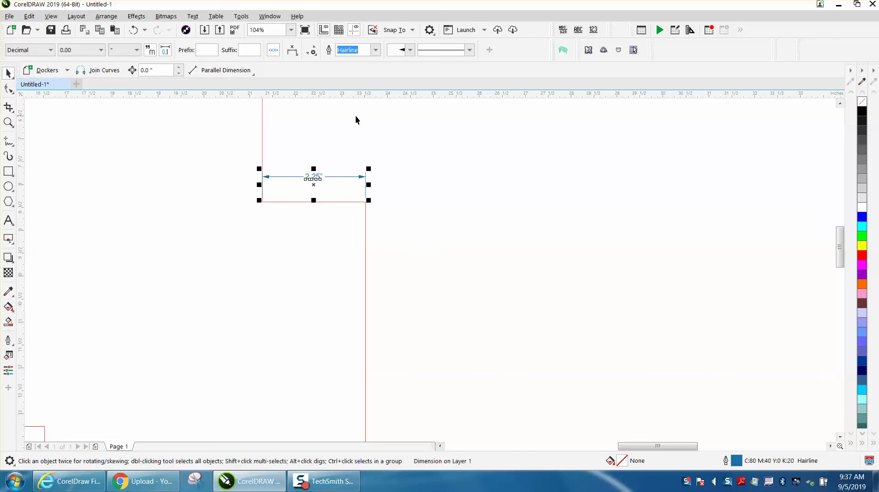
left_click(375, 132)
scroll(385, 147, "down", 2)
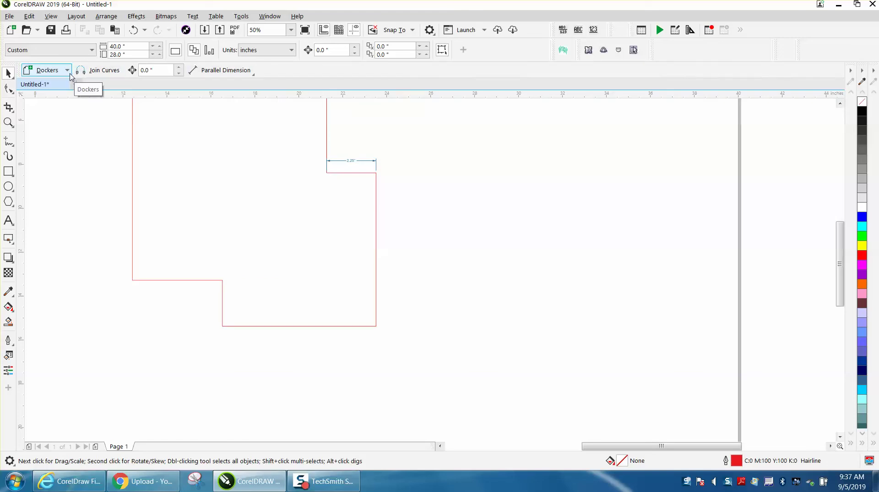
Step: Drag the Shape and Smooth tools out of their flyout into a floating custom toolbar
left_click(15, 95)
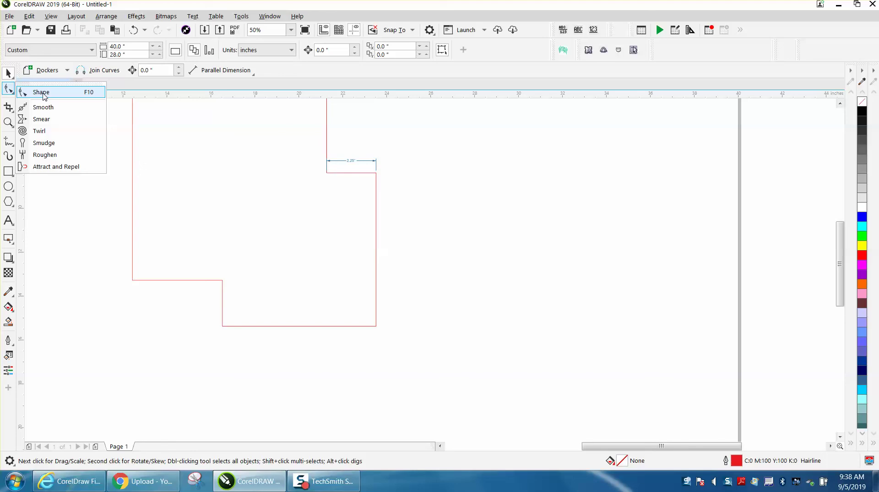
left_click_drag(44, 95, 467, 154)
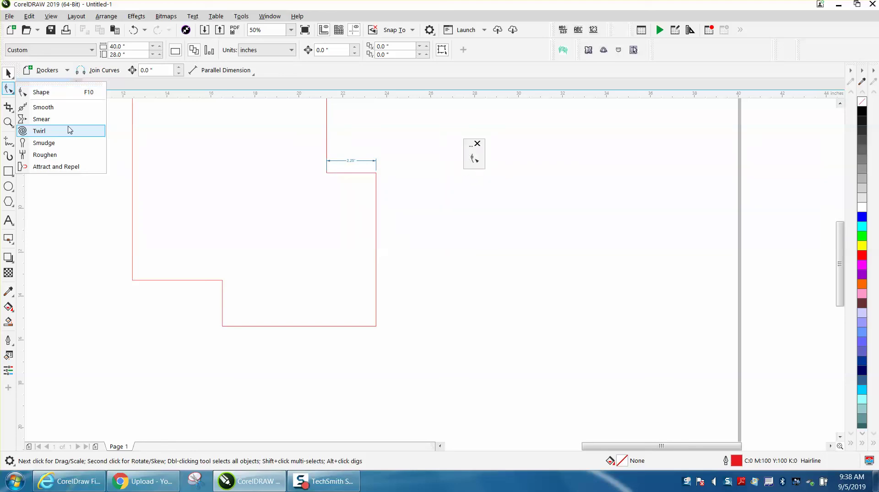
left_click_drag(49, 108, 487, 176)
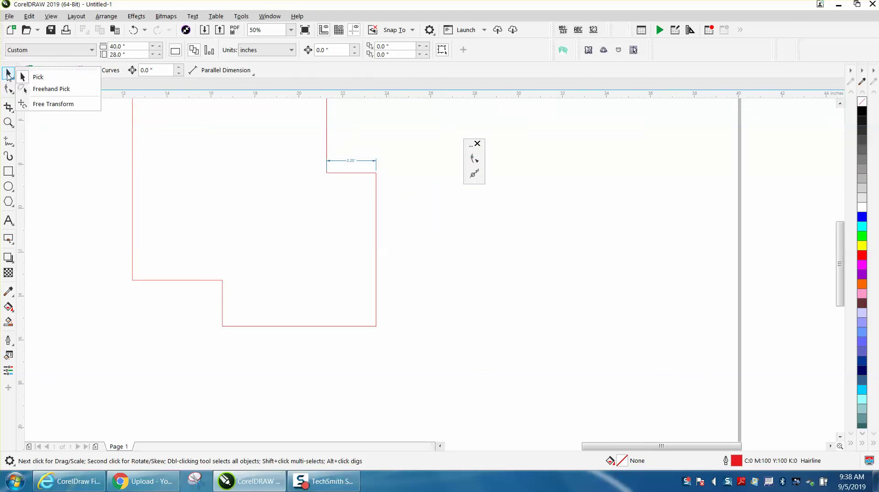
Step: Select the red welded outline shape
left_click(375, 196)
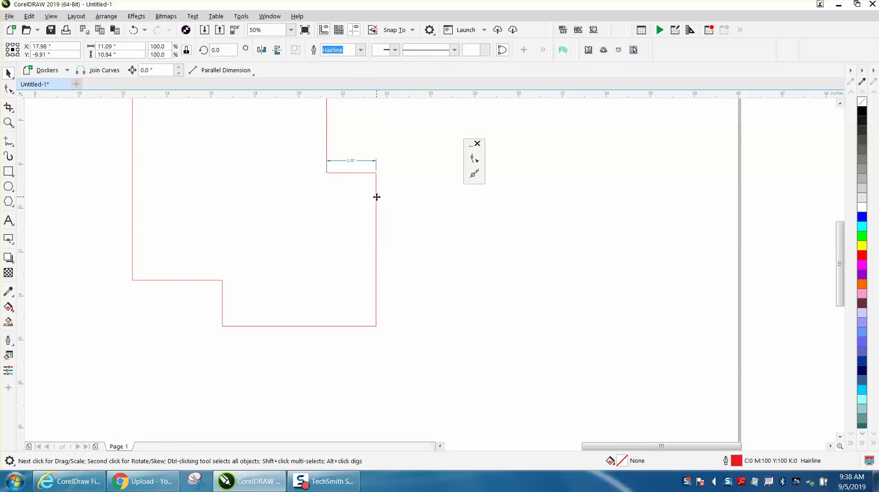
left_click(106, 16)
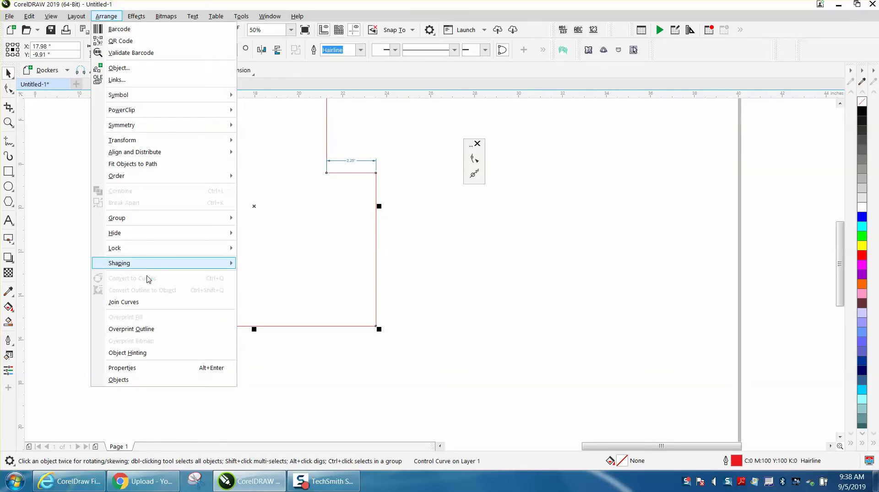
left_click(55, 269)
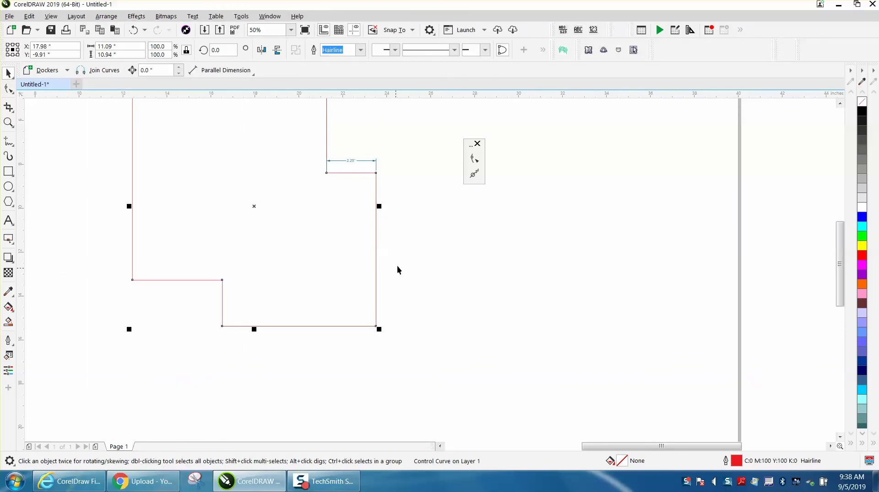
Step: Convert the bottom-right node's segment To Curve and bow the right side outward
left_click(475, 158)
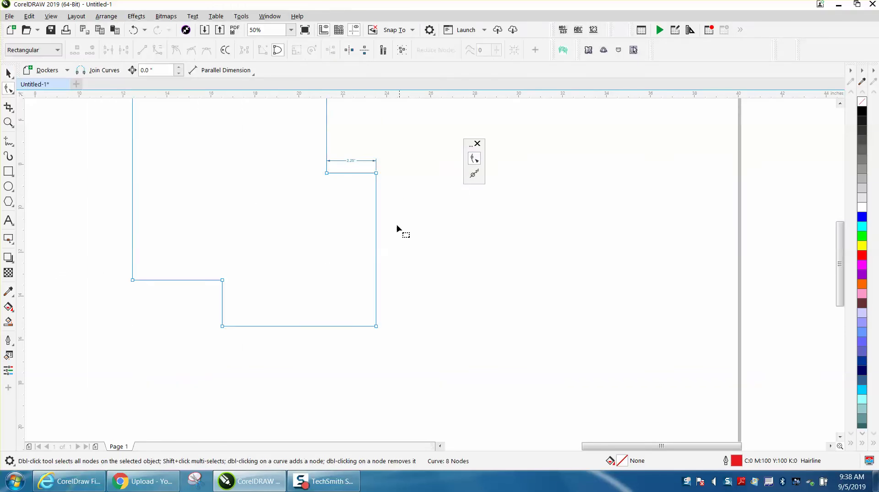
left_click(375, 327)
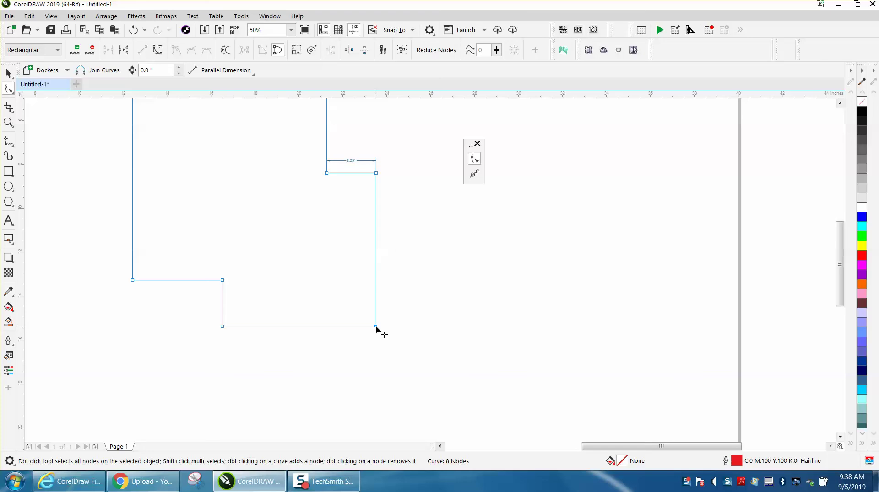
right_click(376, 326)
left_click(400, 186)
left_click_drag(376, 276, 436, 252)
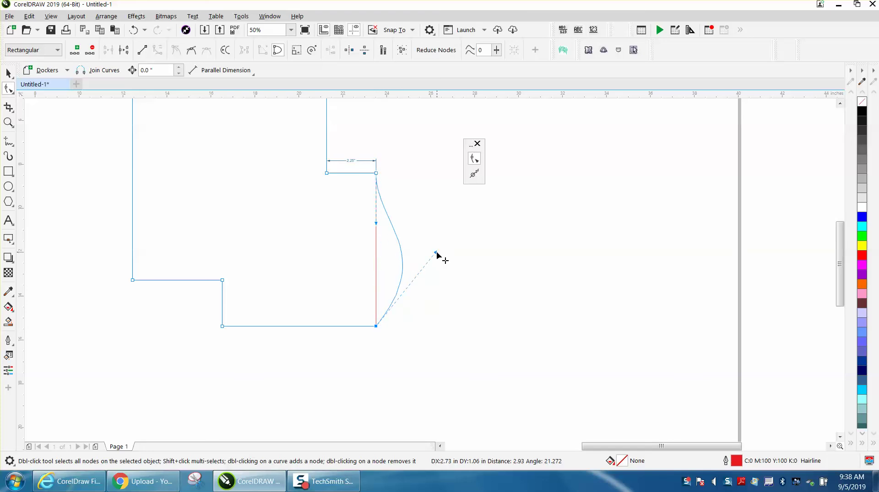
left_click(474, 176)
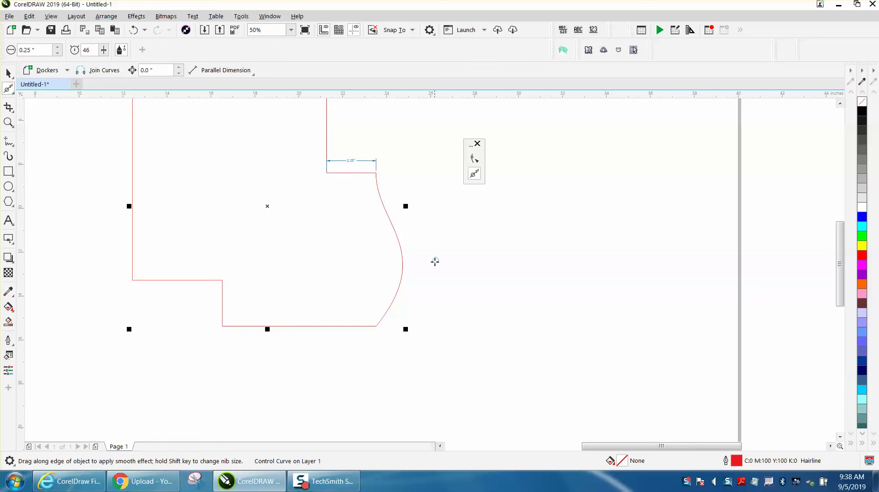
scroll(441, 296, "down", 1)
Step: Zoom to the bottom-right corner and round it off with a 5.0" Smooth tool nib
scroll(441, 295, "down", 1)
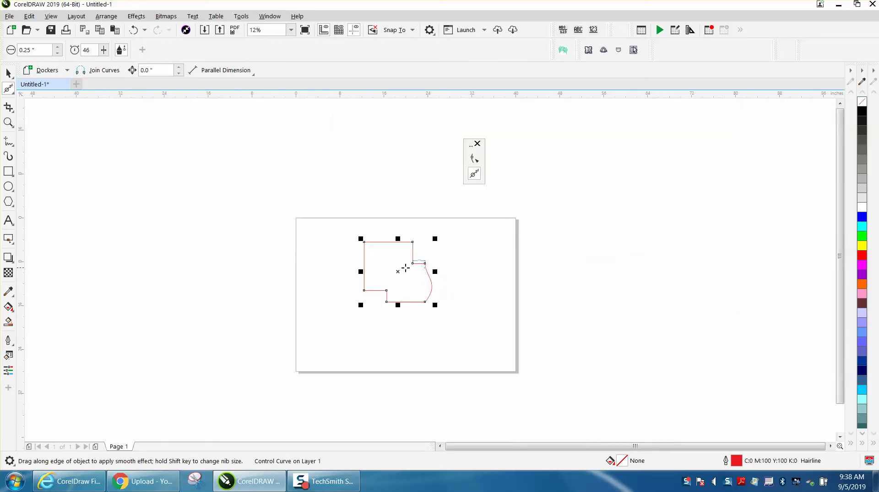
left_click(8, 122)
left_click_drag(416, 276, 509, 327)
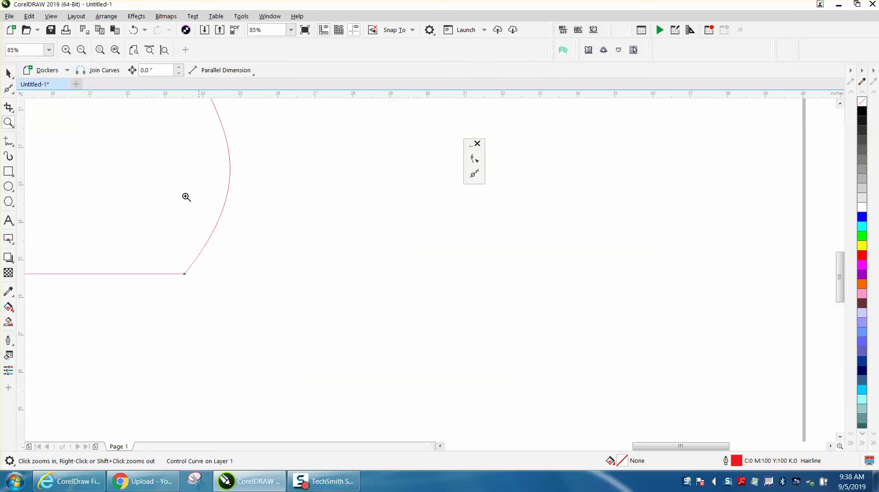
left_click(474, 175)
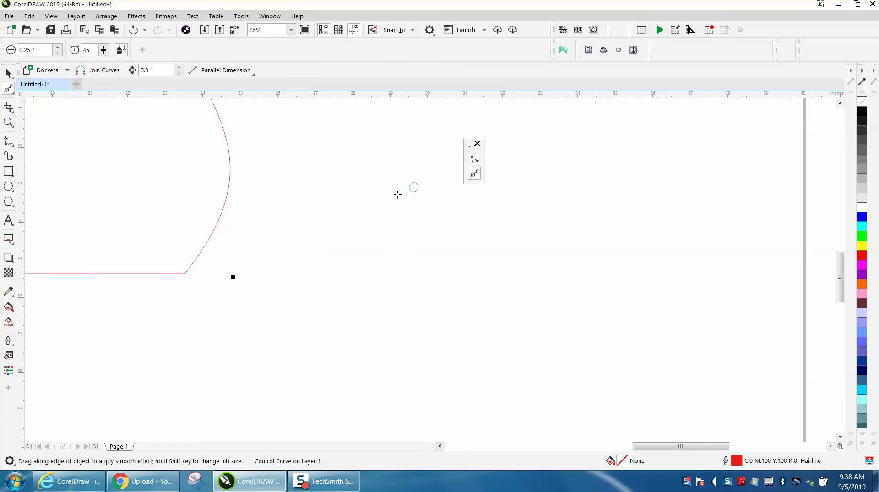
scroll(344, 221, "down", 1)
scroll(344, 221, "up", 2)
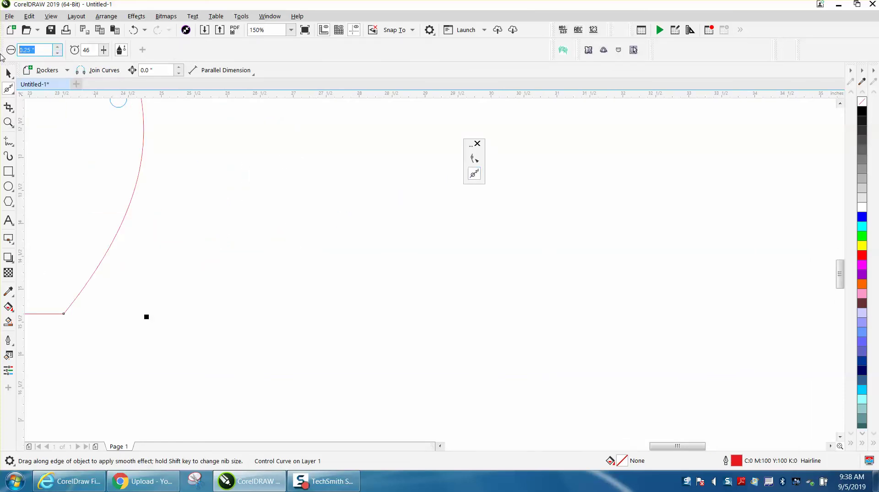
key("Return")
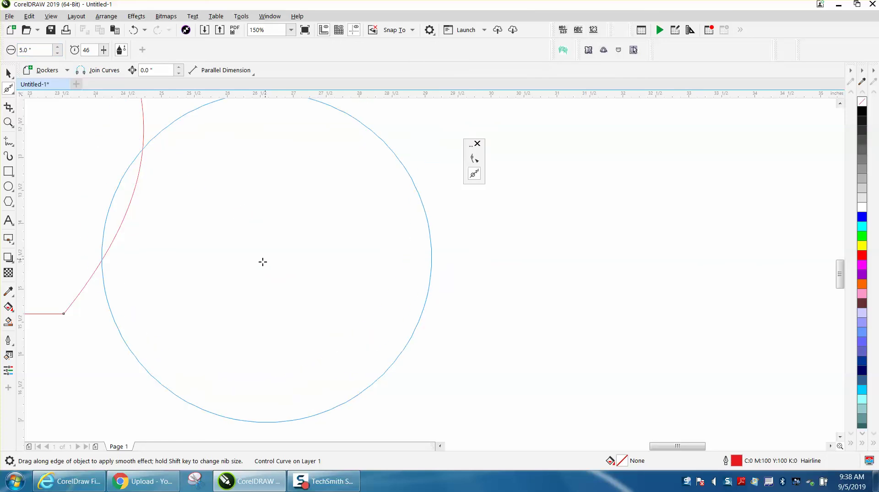
scroll(263, 263, "down", 1)
mouse_move(176, 290)
left_mouse_down()
mouse_move(154, 292)
mouse_move(175, 292)
left_mouse_up()
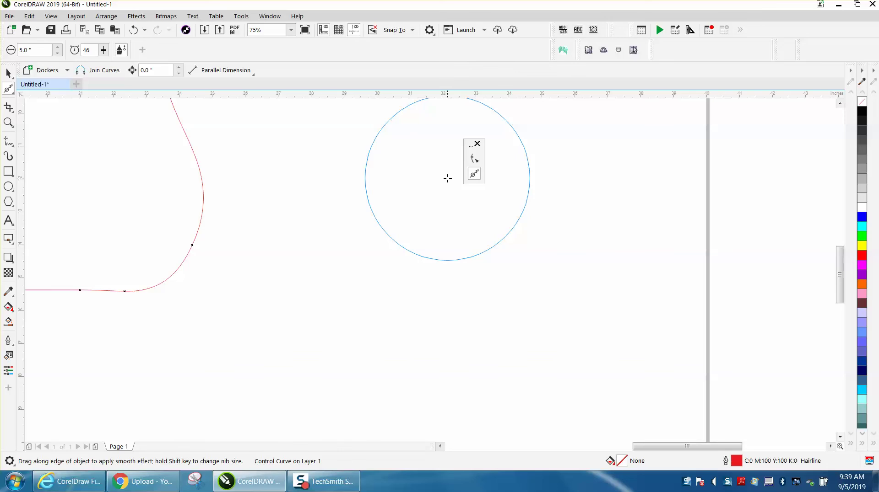
Step: Close the floating custom toolbar and zoom out to show the whole smoothed outline
left_click(477, 144)
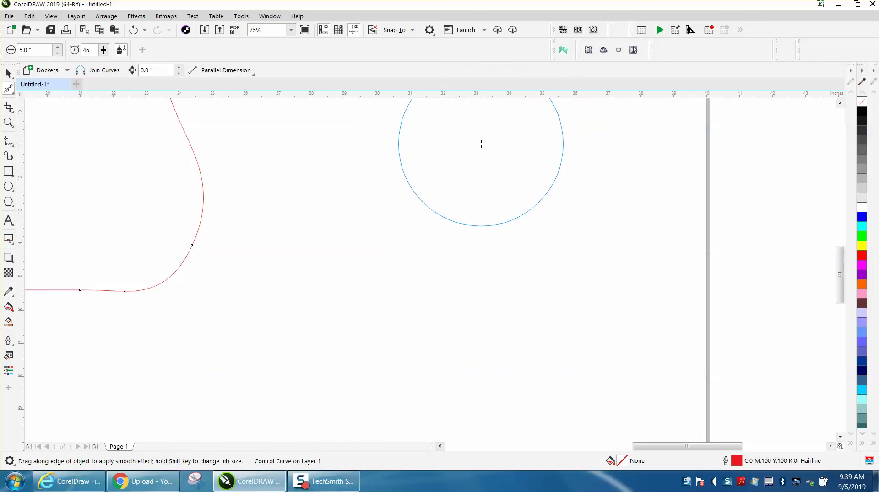
left_click(13, 92)
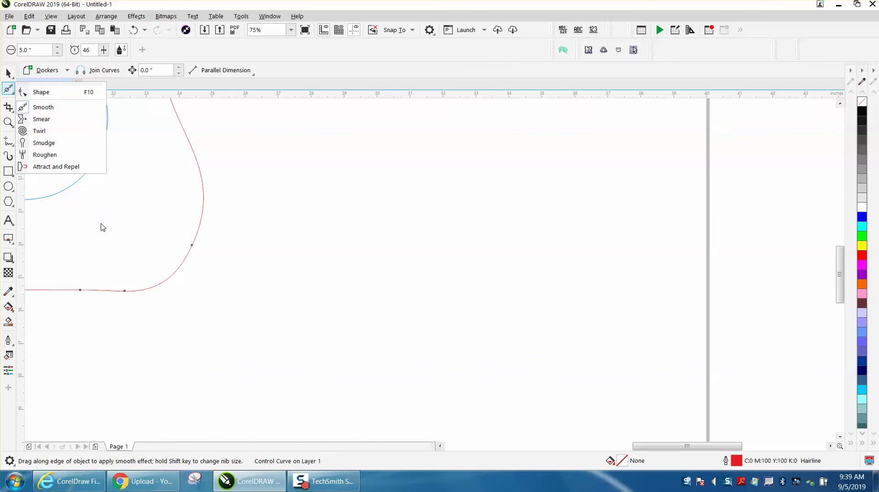
left_click(10, 108)
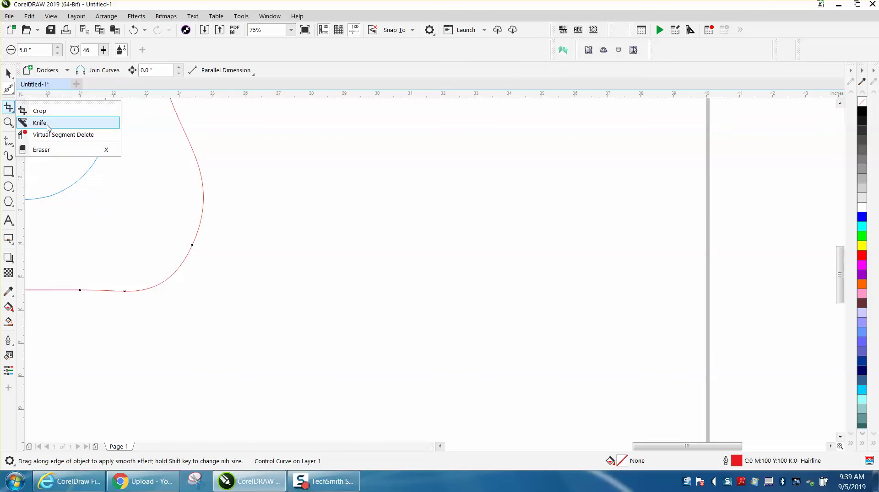
left_click(11, 92)
left_click(230, 106)
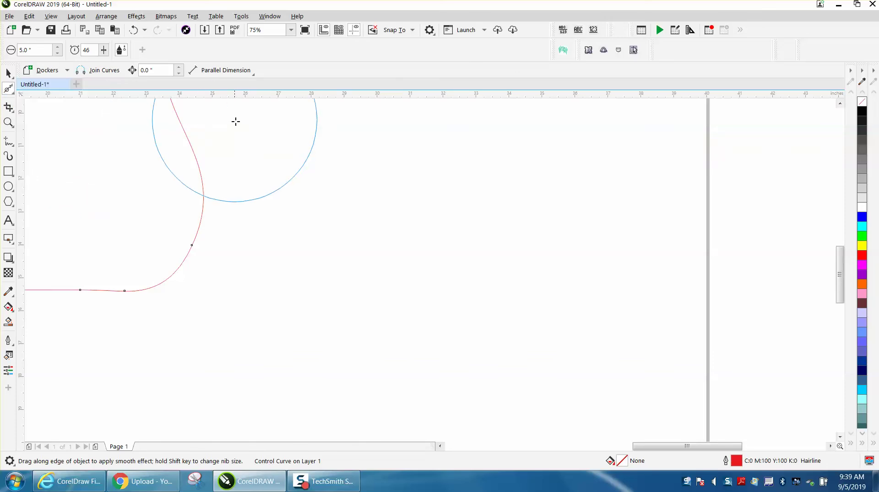
scroll(215, 178, "down", 2)
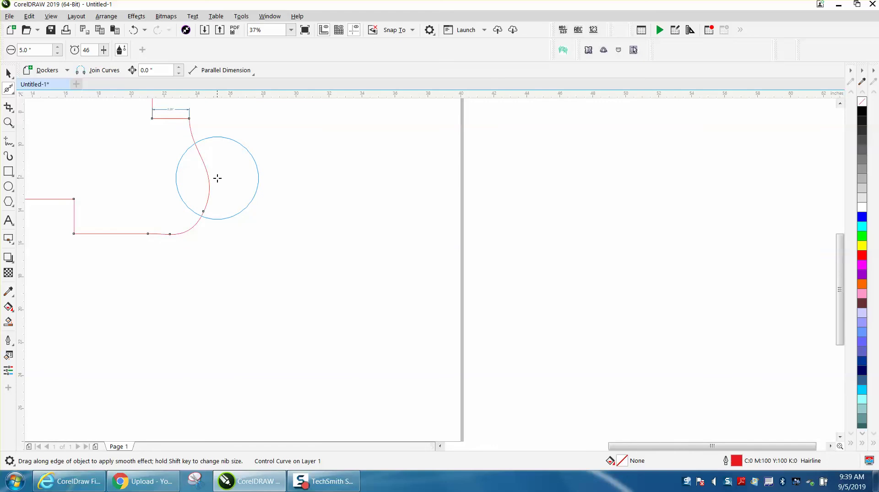
scroll(217, 178, "down", 2)
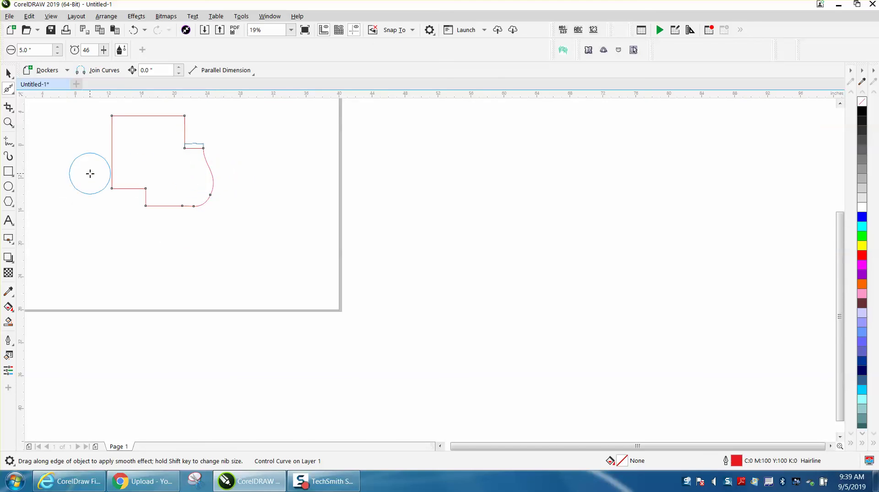